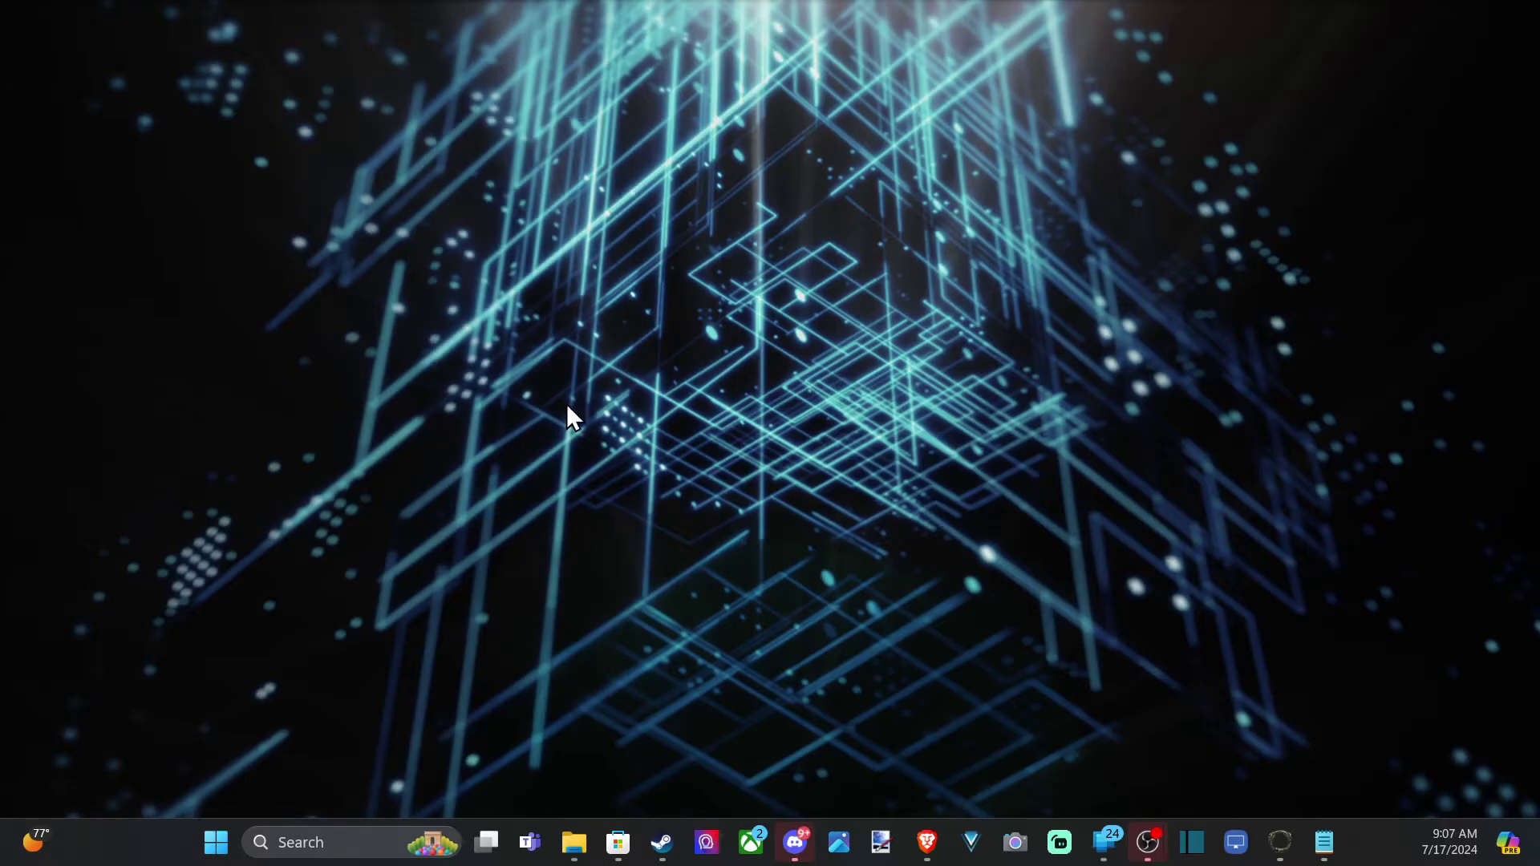
Open Device Manager from a 'device' search, centre its window, and expand Bluetooth.
left_click(301, 842)
type("device")
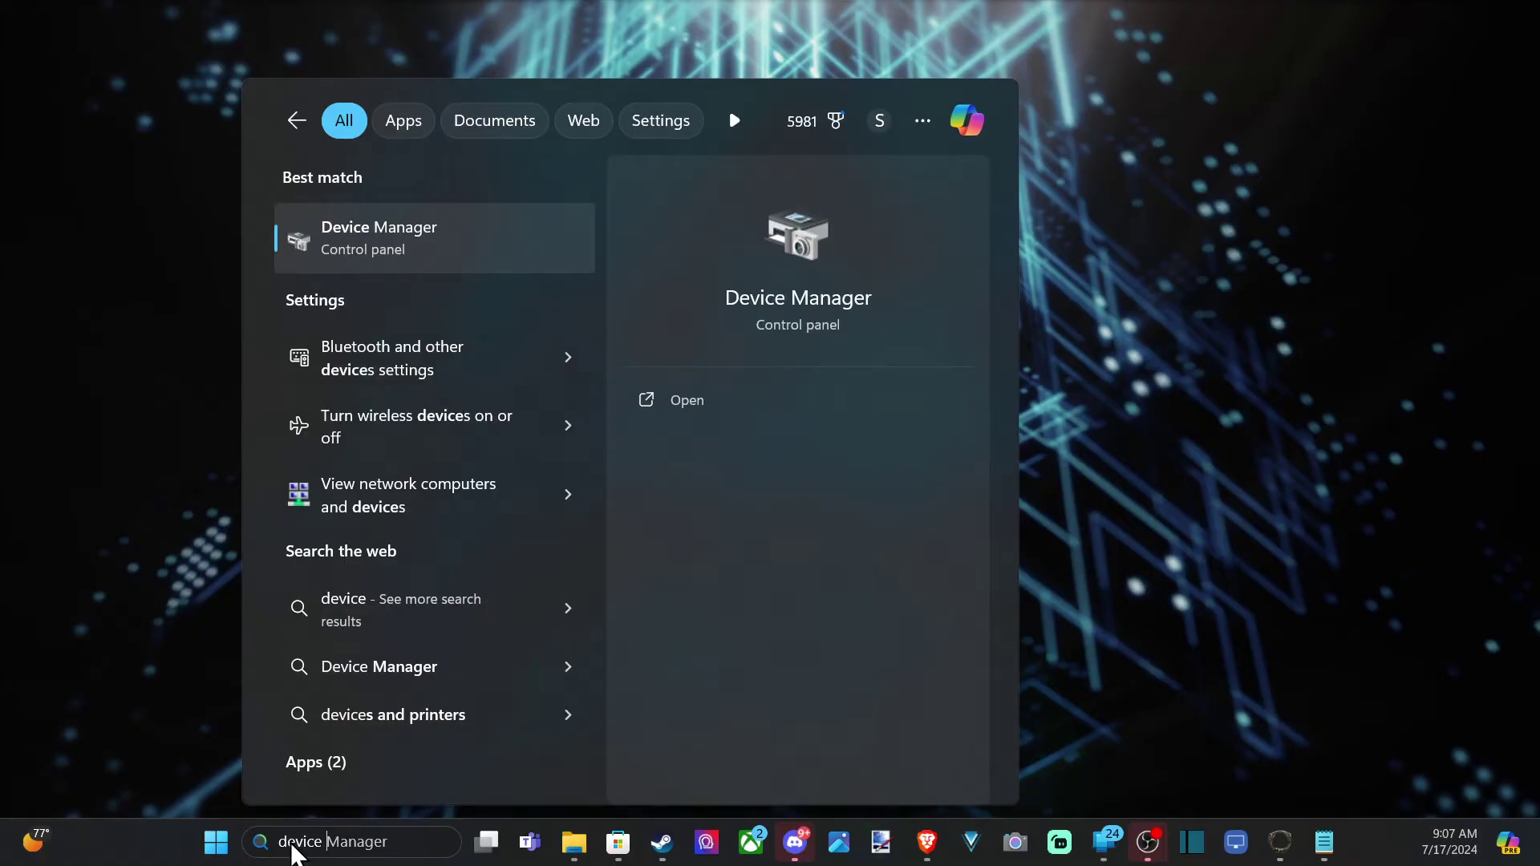
left_click(391, 238)
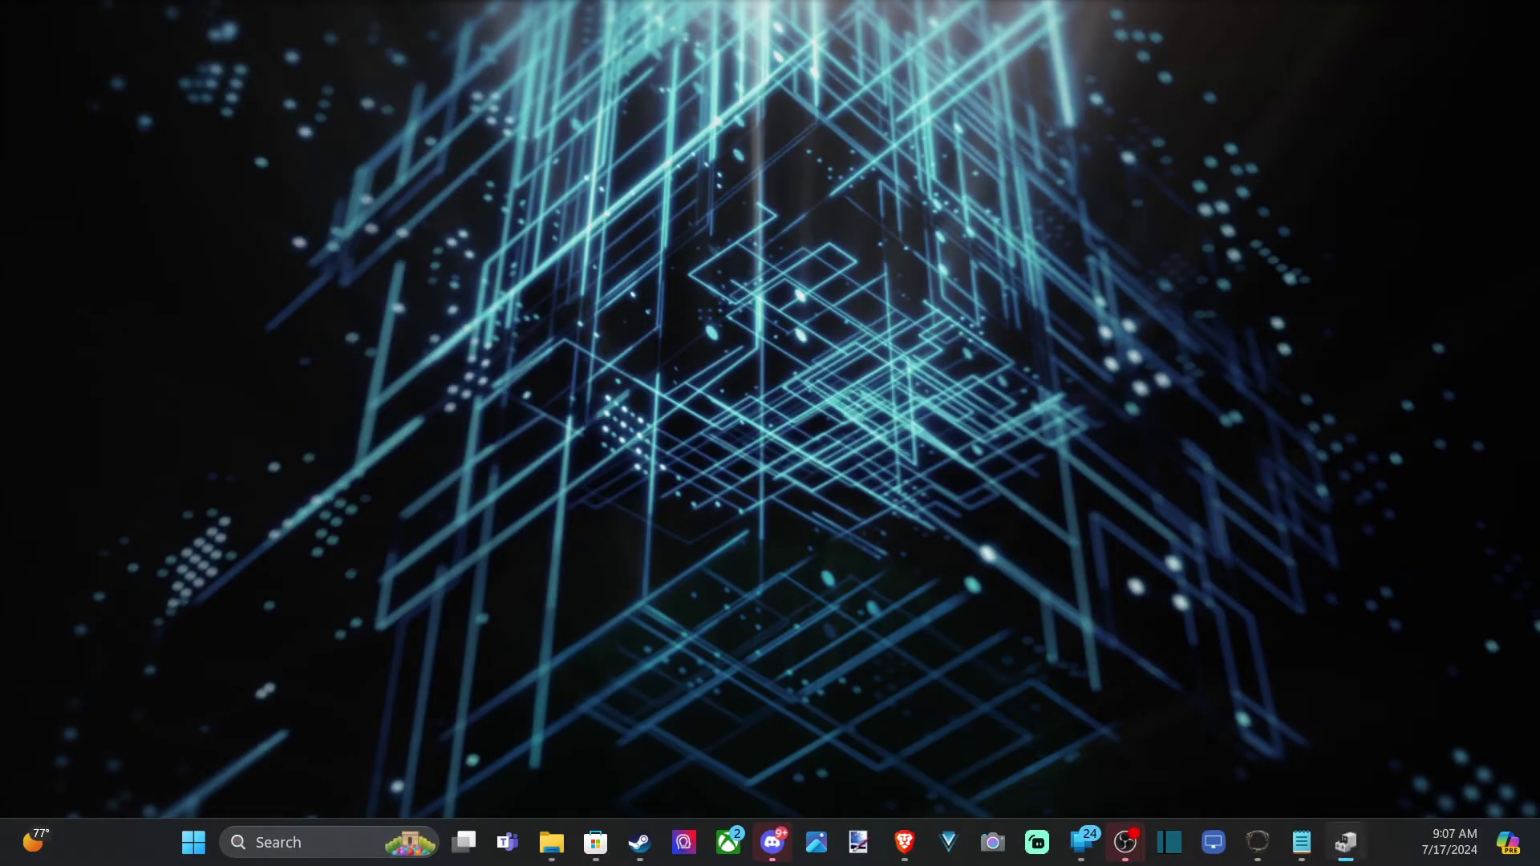
left_click_drag(120, 211, 618, 142)
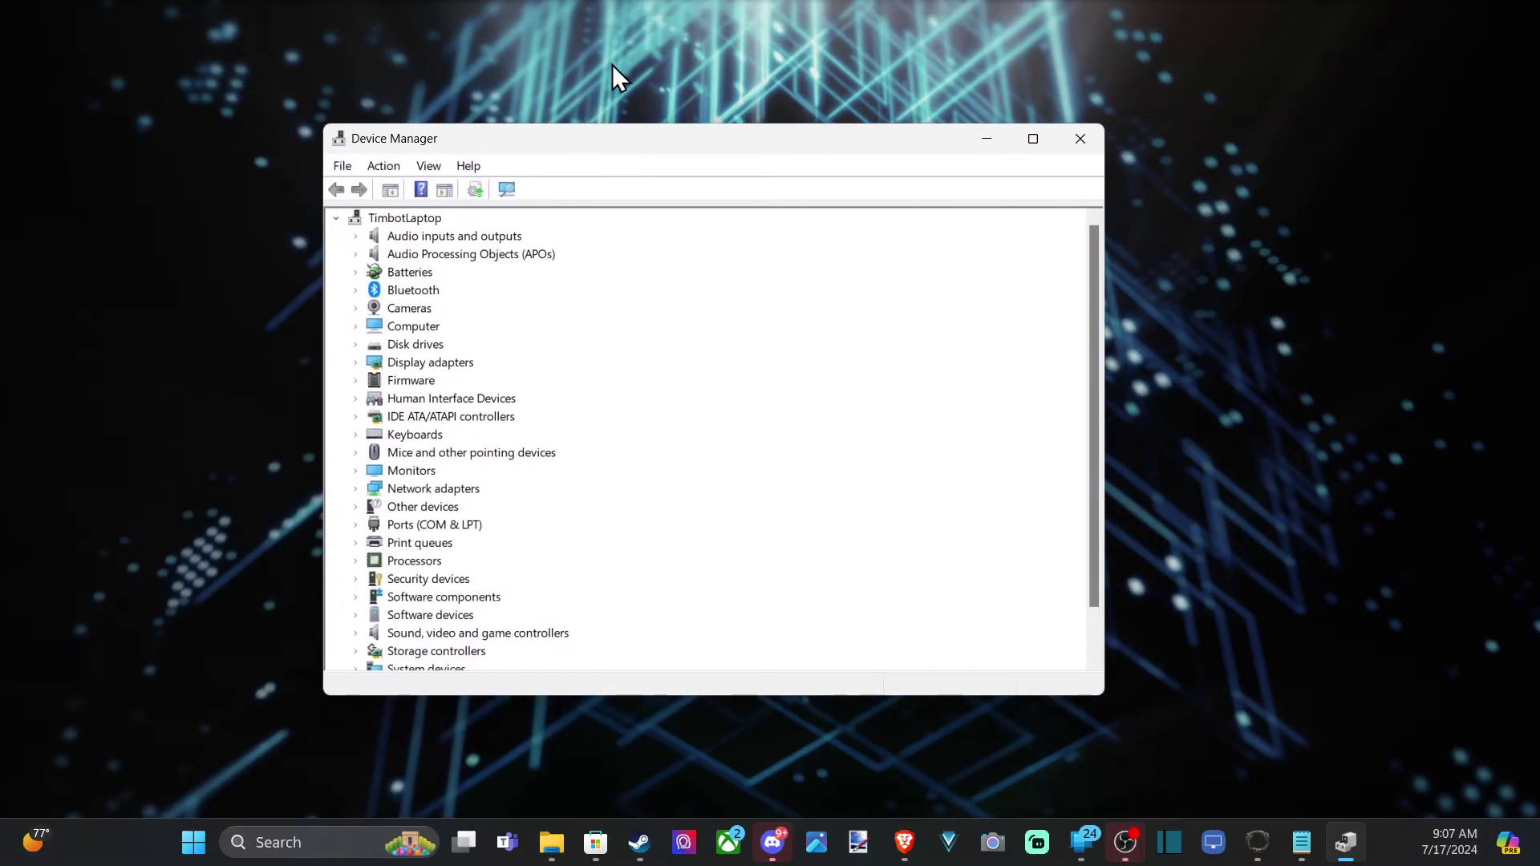
left_click(357, 293)
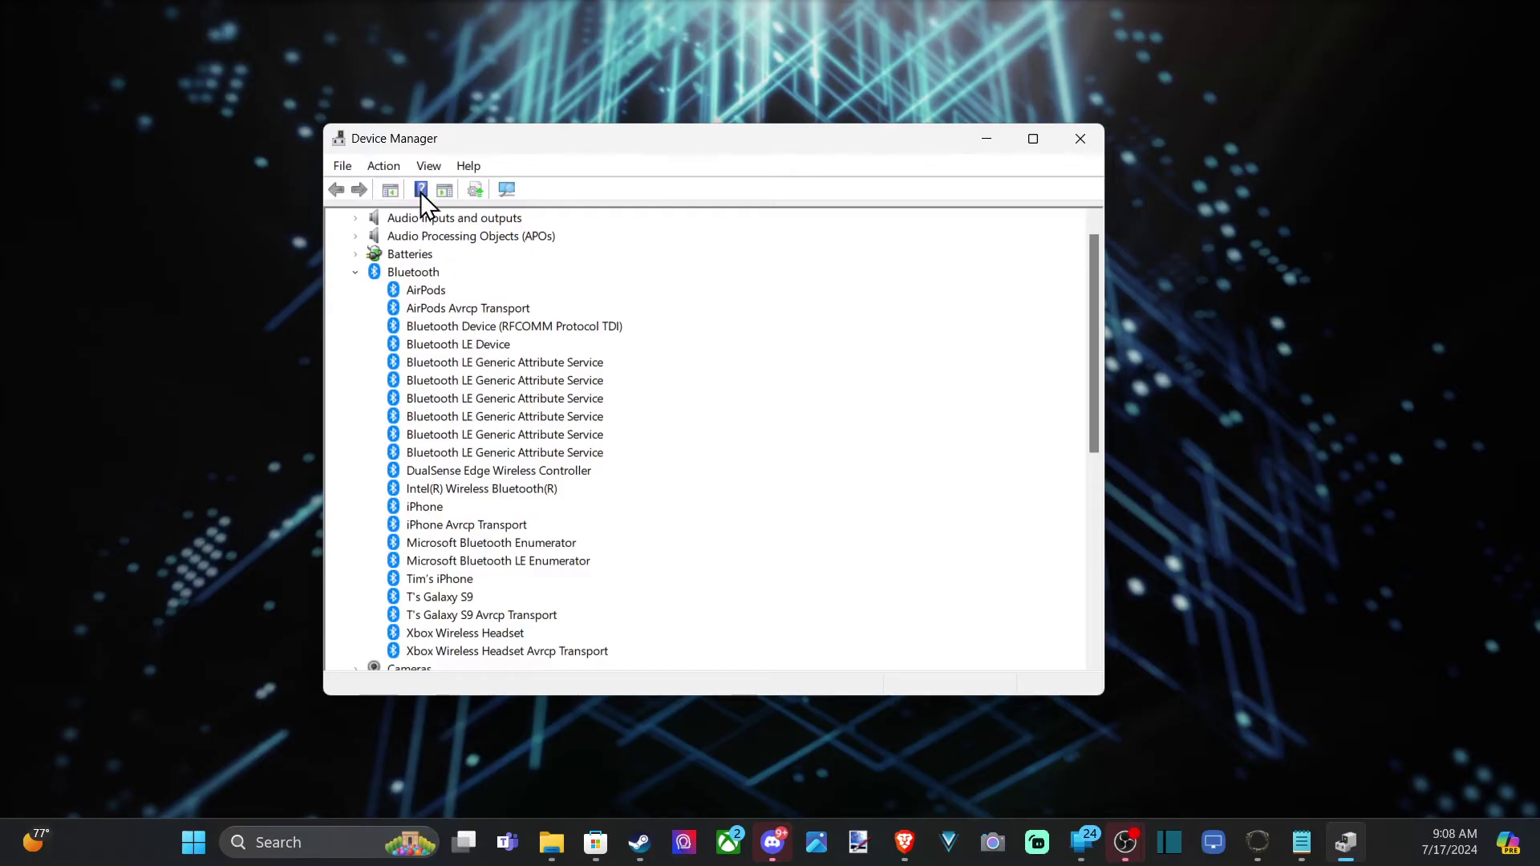
Turn on Show hidden devices from the View menu.
left_click(441, 164)
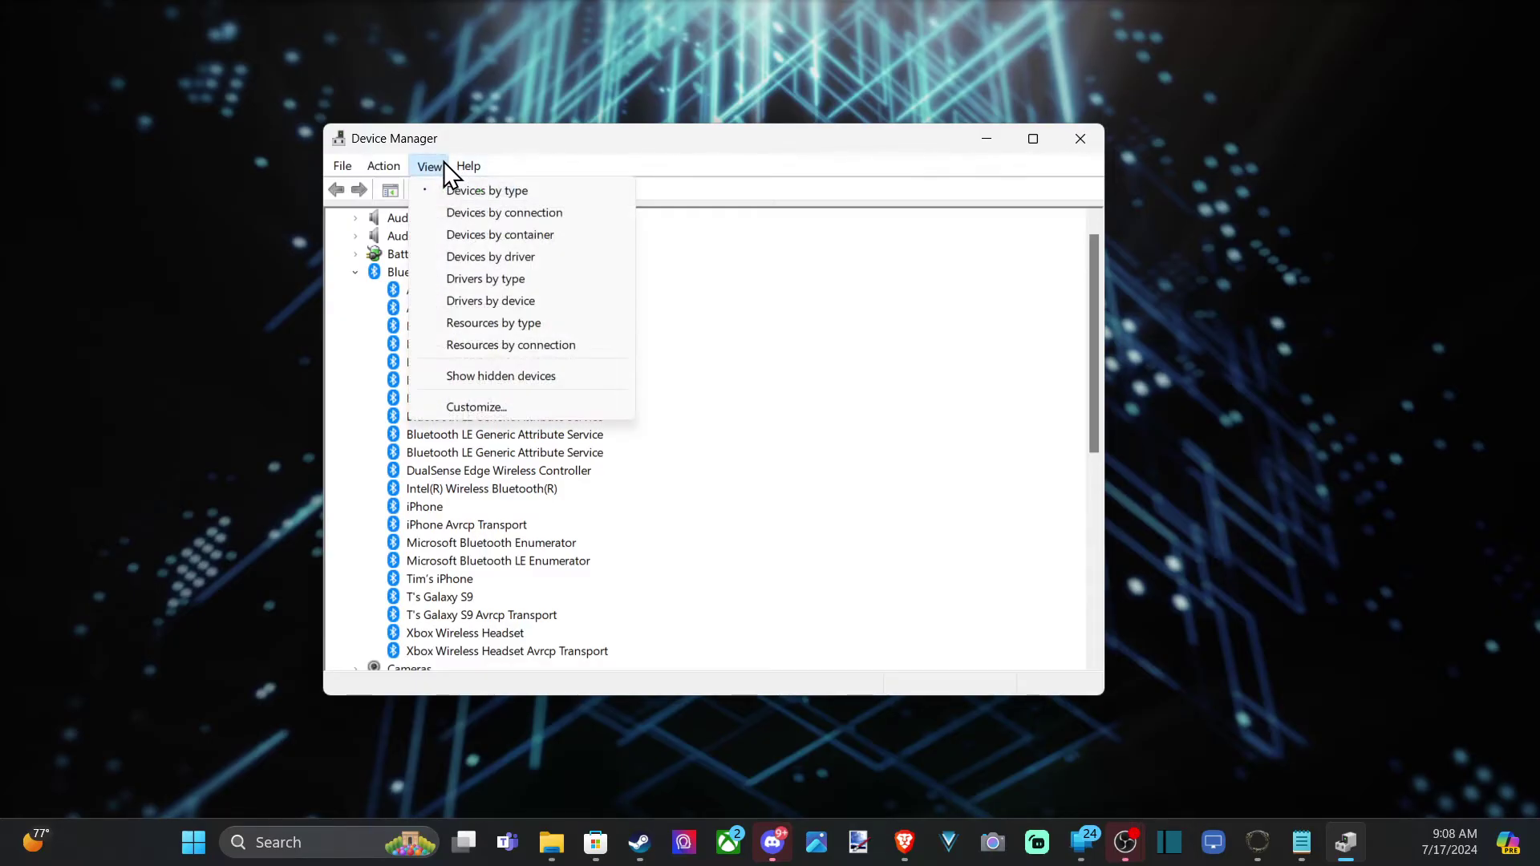
left_click(501, 375)
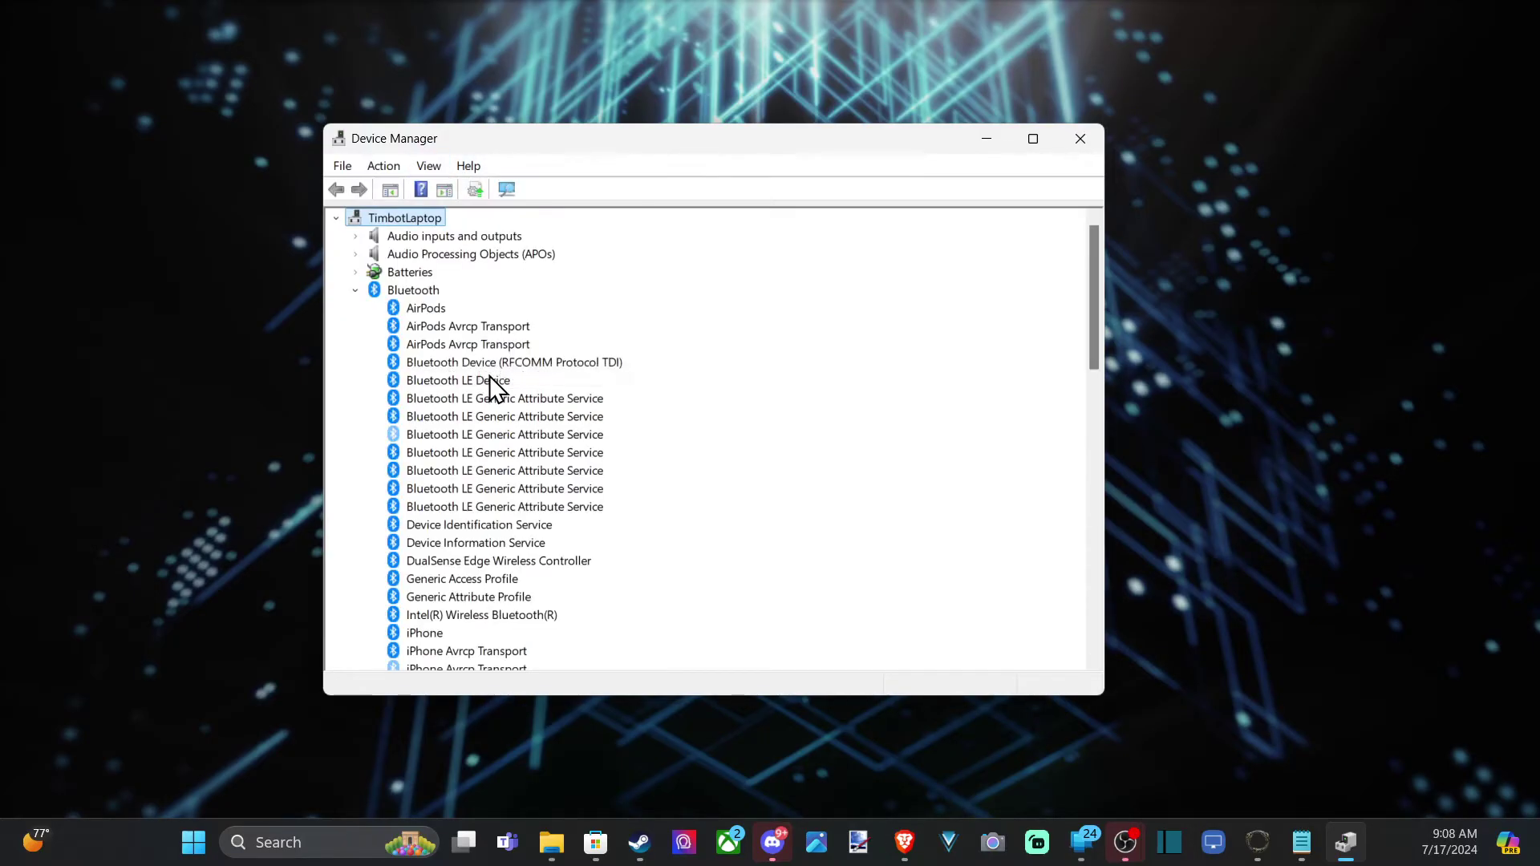
scroll(590, 360, "down", 1)
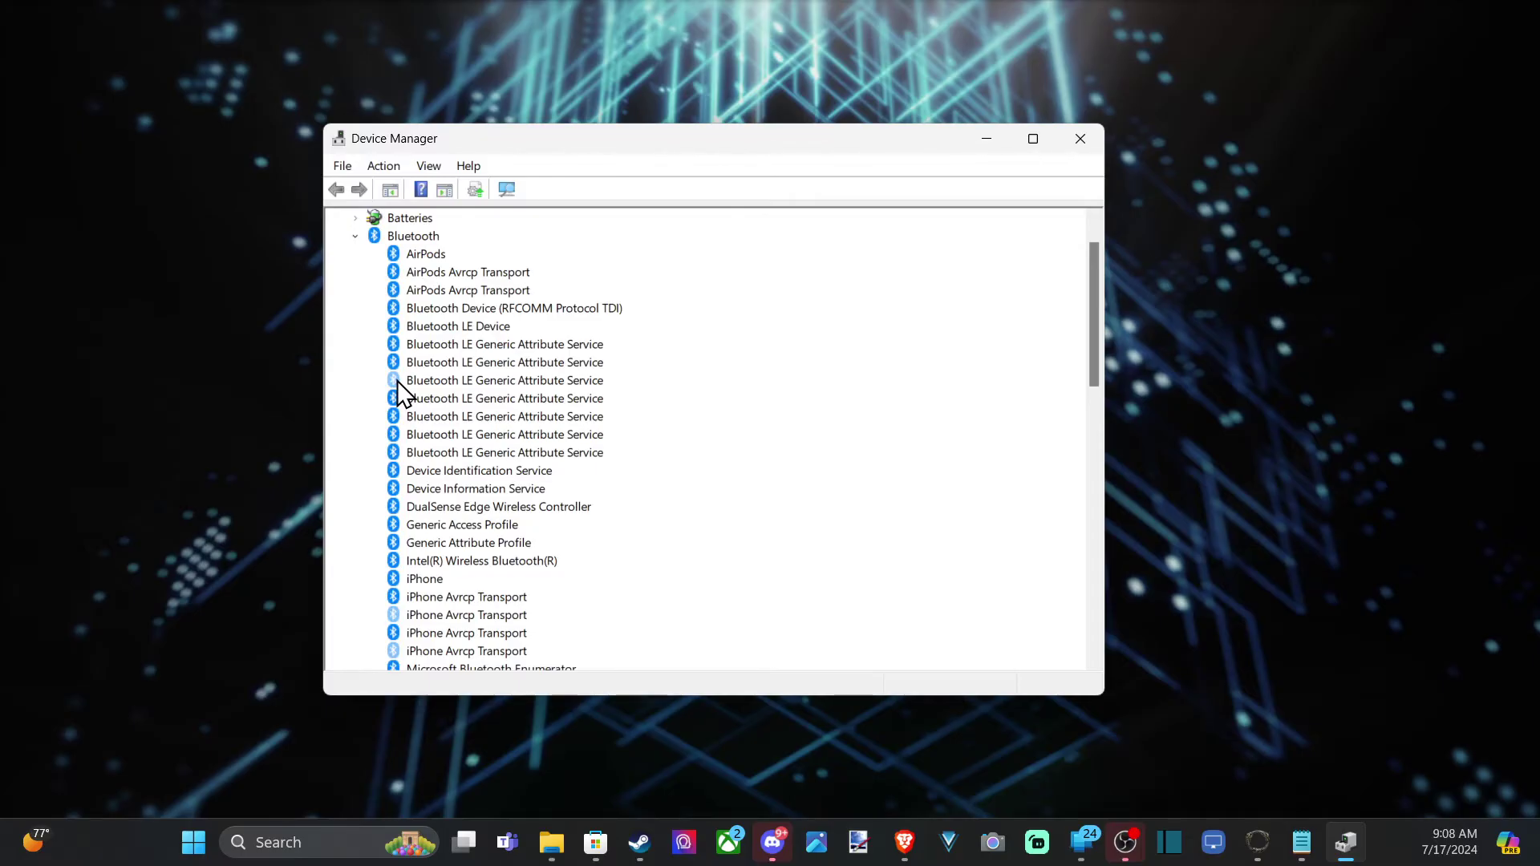
scroll(405, 384, "down", 2)
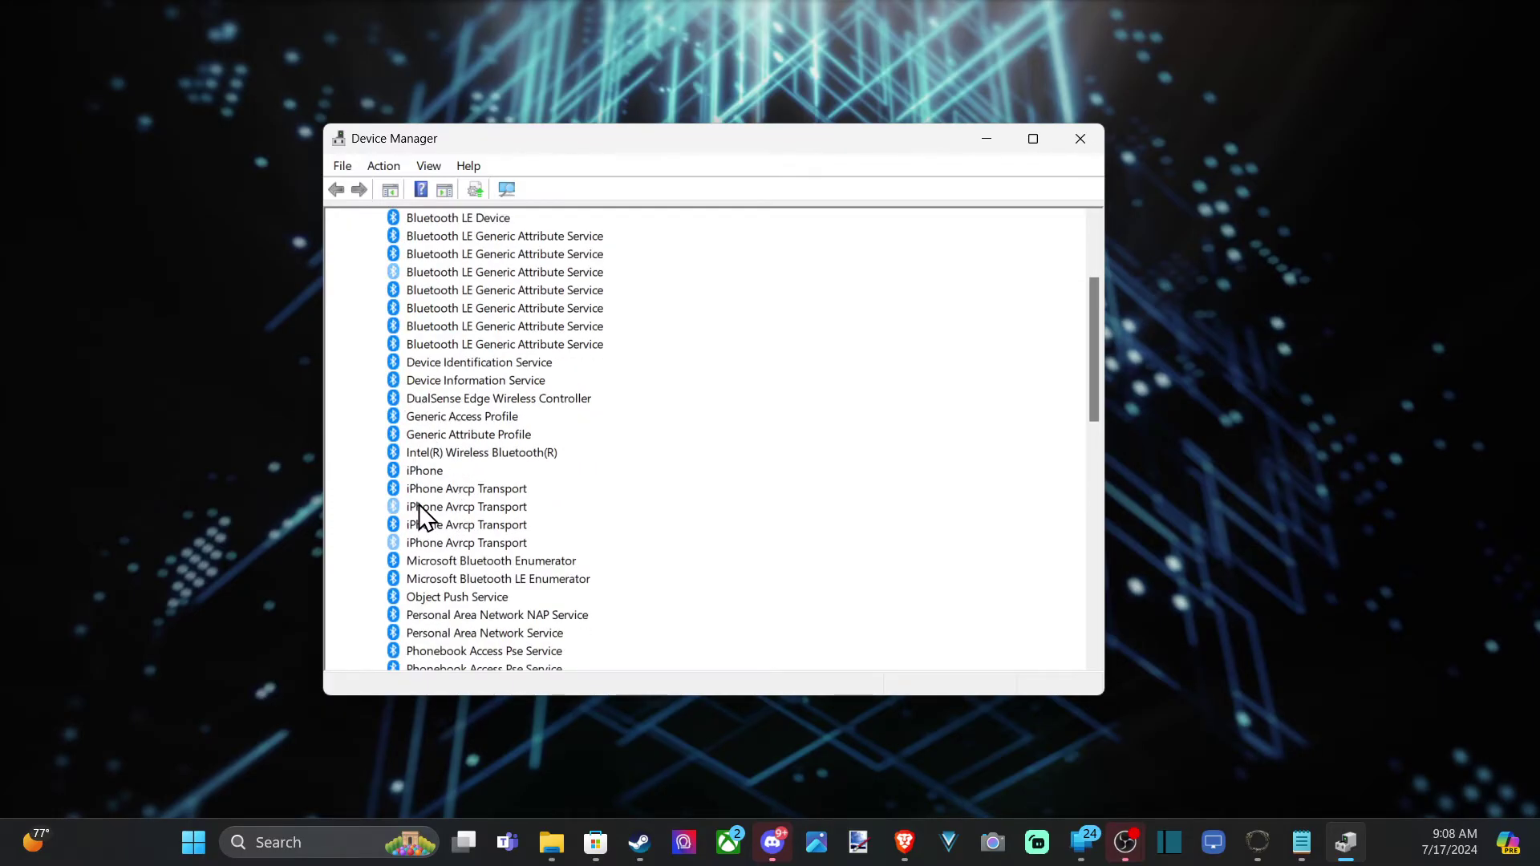
scroll(435, 540, "down", 3)
scroll(437, 542, "down", 2)
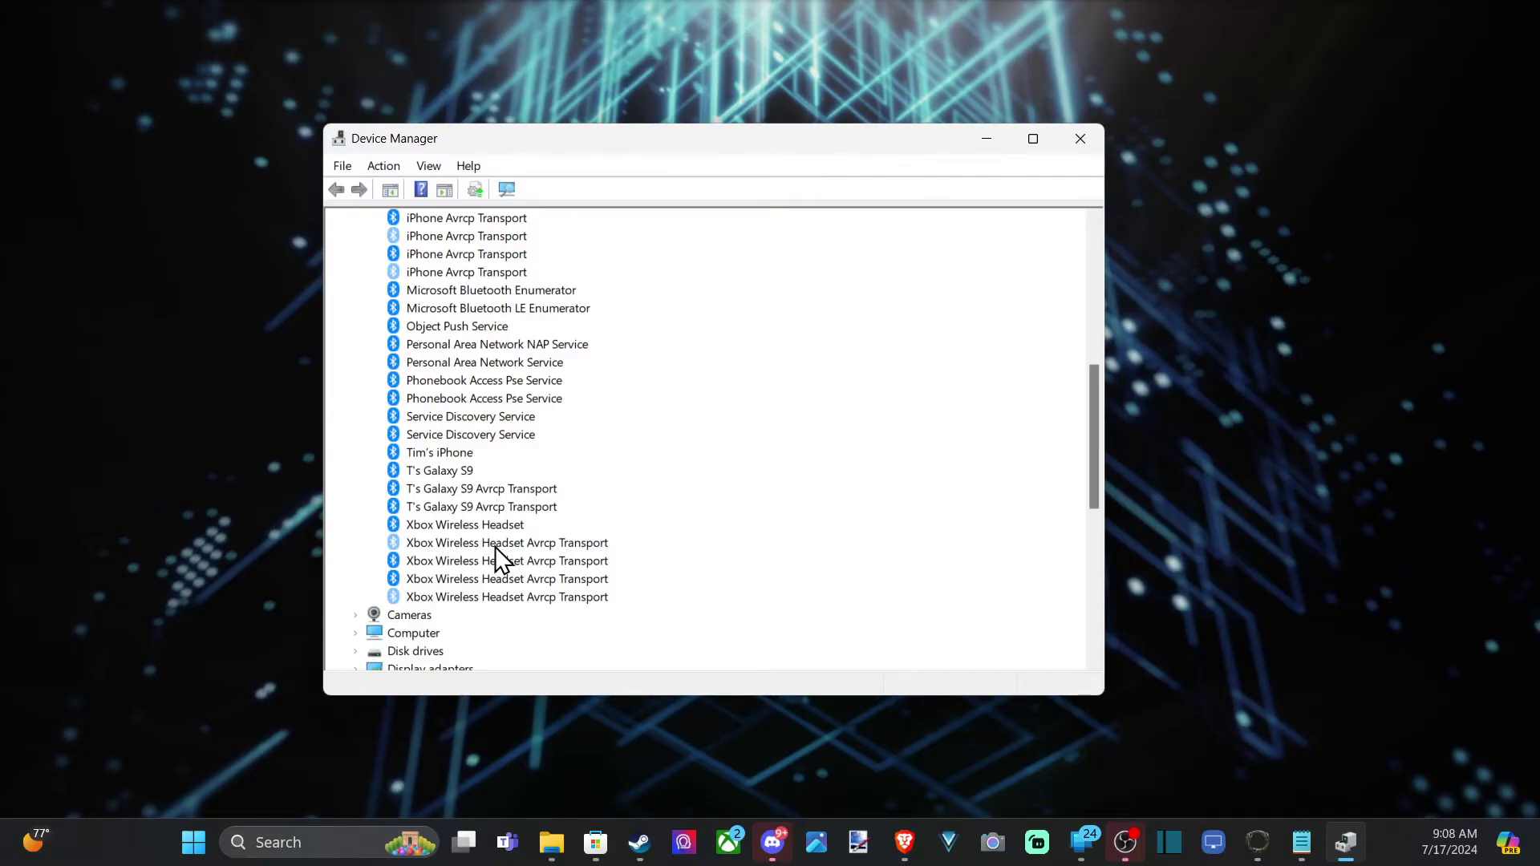
scroll(462, 612, "up", 3)
scroll(470, 482, "up", 2)
Select a greyed-out Bluetooth LE Generic Attribute Service entry.
left_click(425, 325)
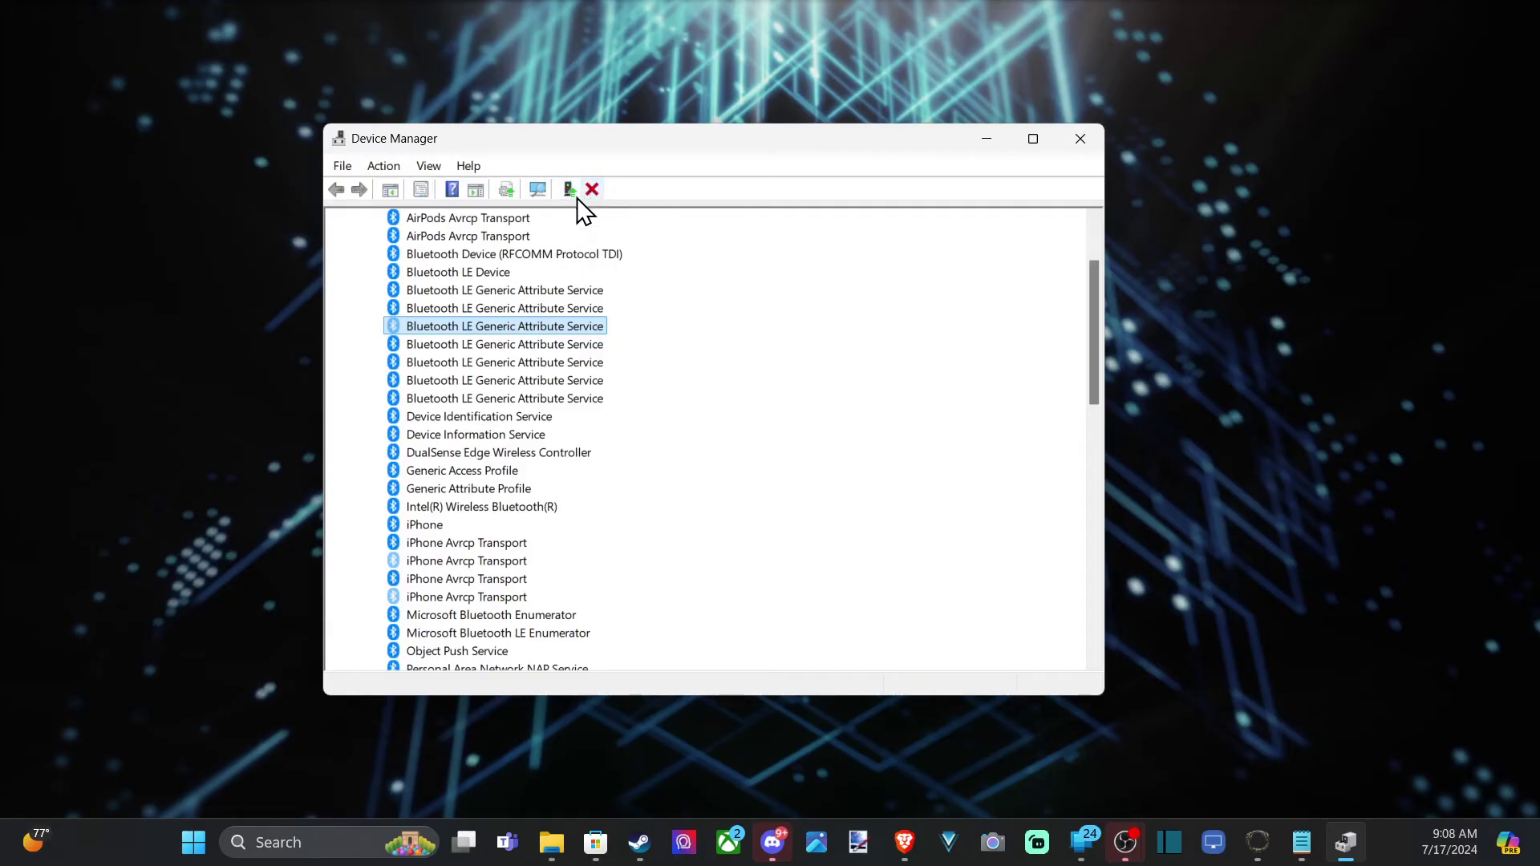
scroll(516, 413, "up", 3)
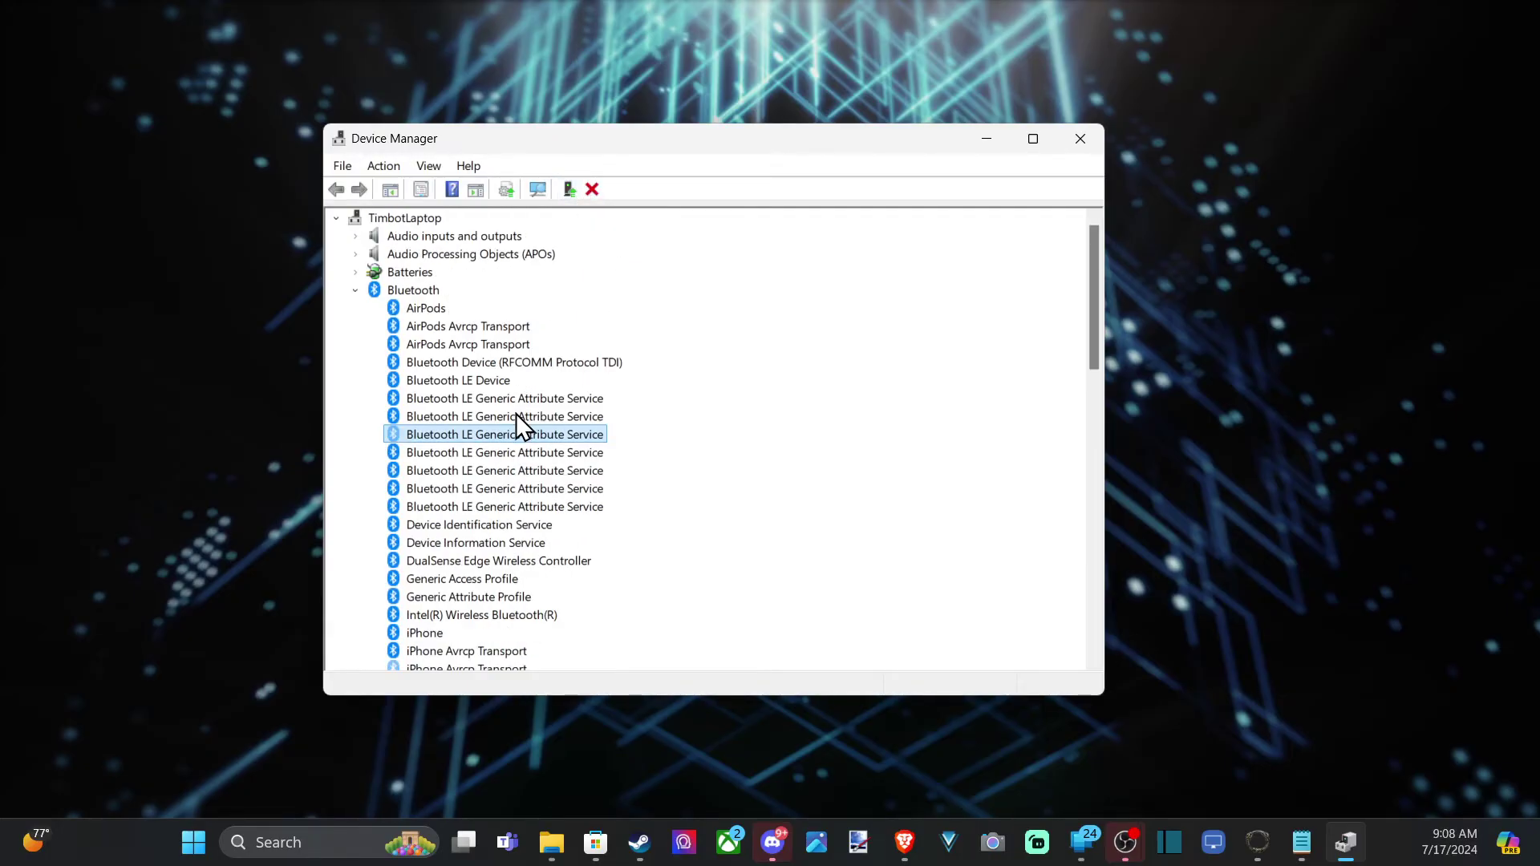
scroll(397, 337, "down", 7)
scroll(390, 352, "down", 3)
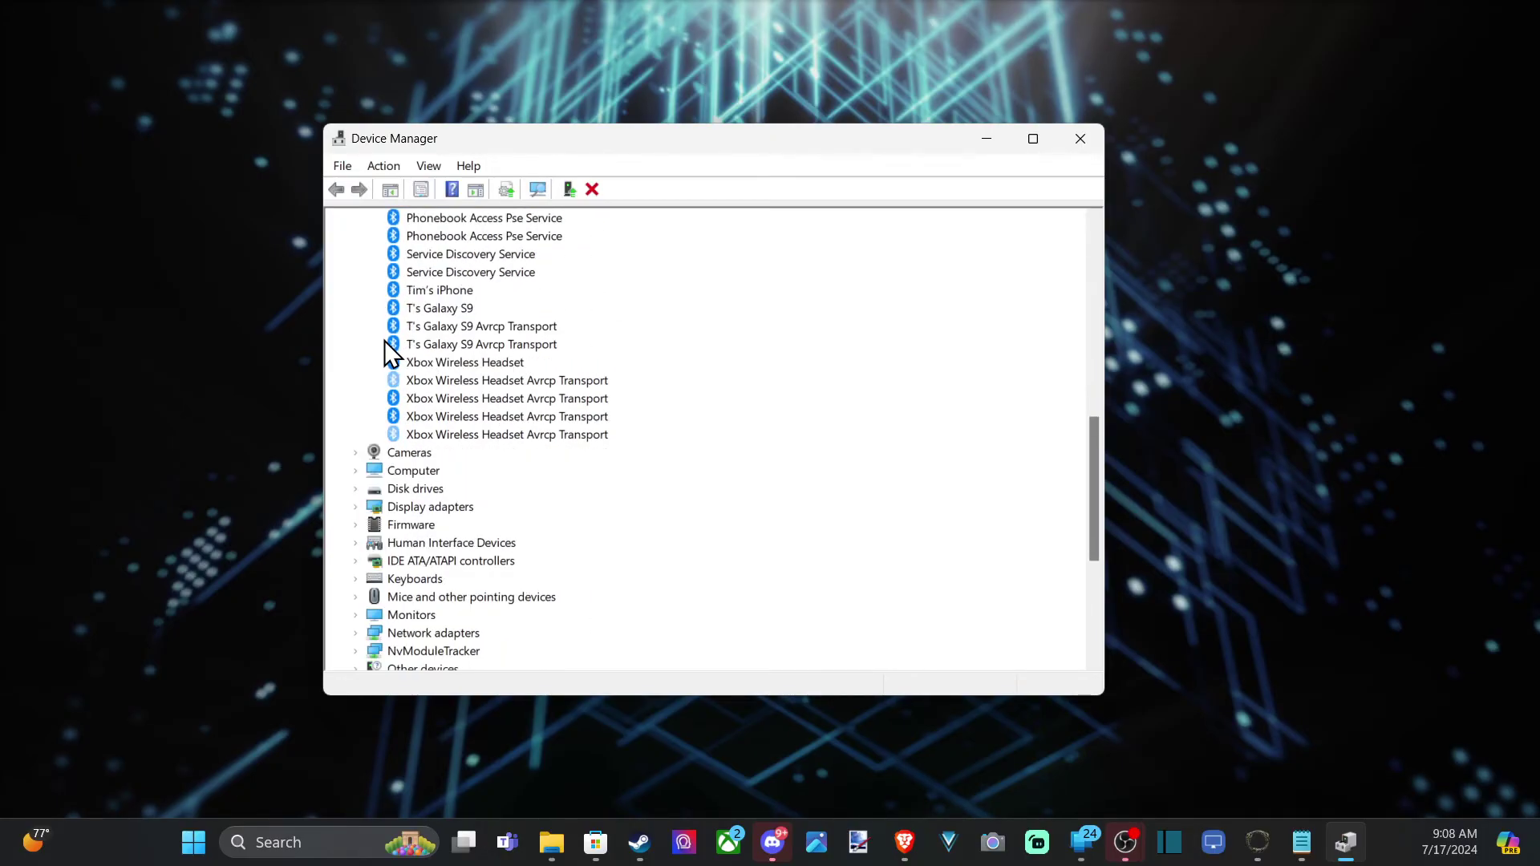
scroll(443, 465, "down", 3)
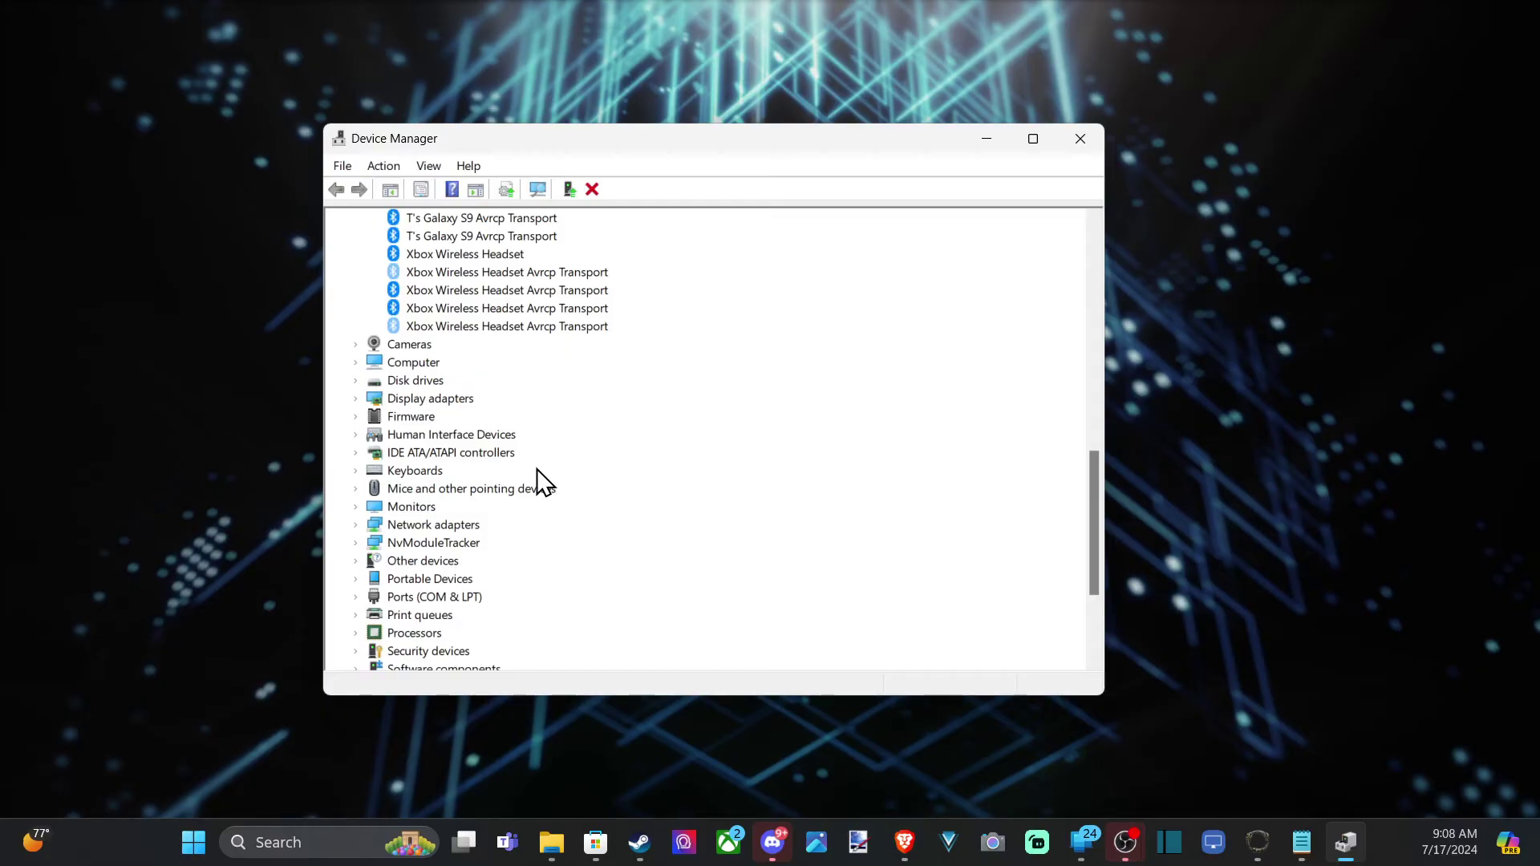
scroll(542, 484, "down", 5)
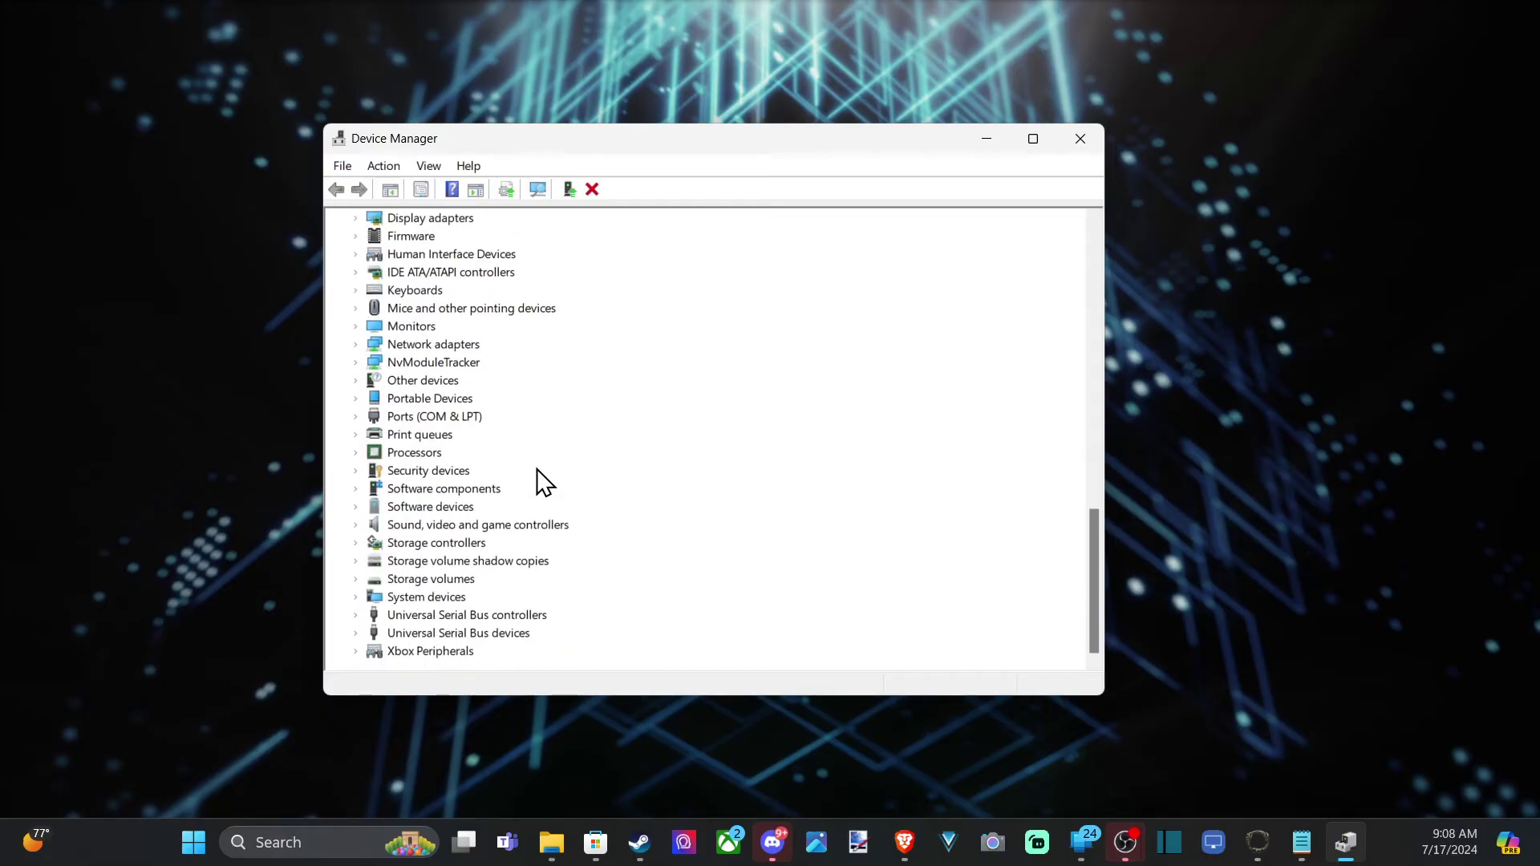
Expand Universal Serial Bus controllers and devices, and select Unknown USB Device (Port Reset Failed).
left_click(356, 614)
scroll(376, 590, "down", 1)
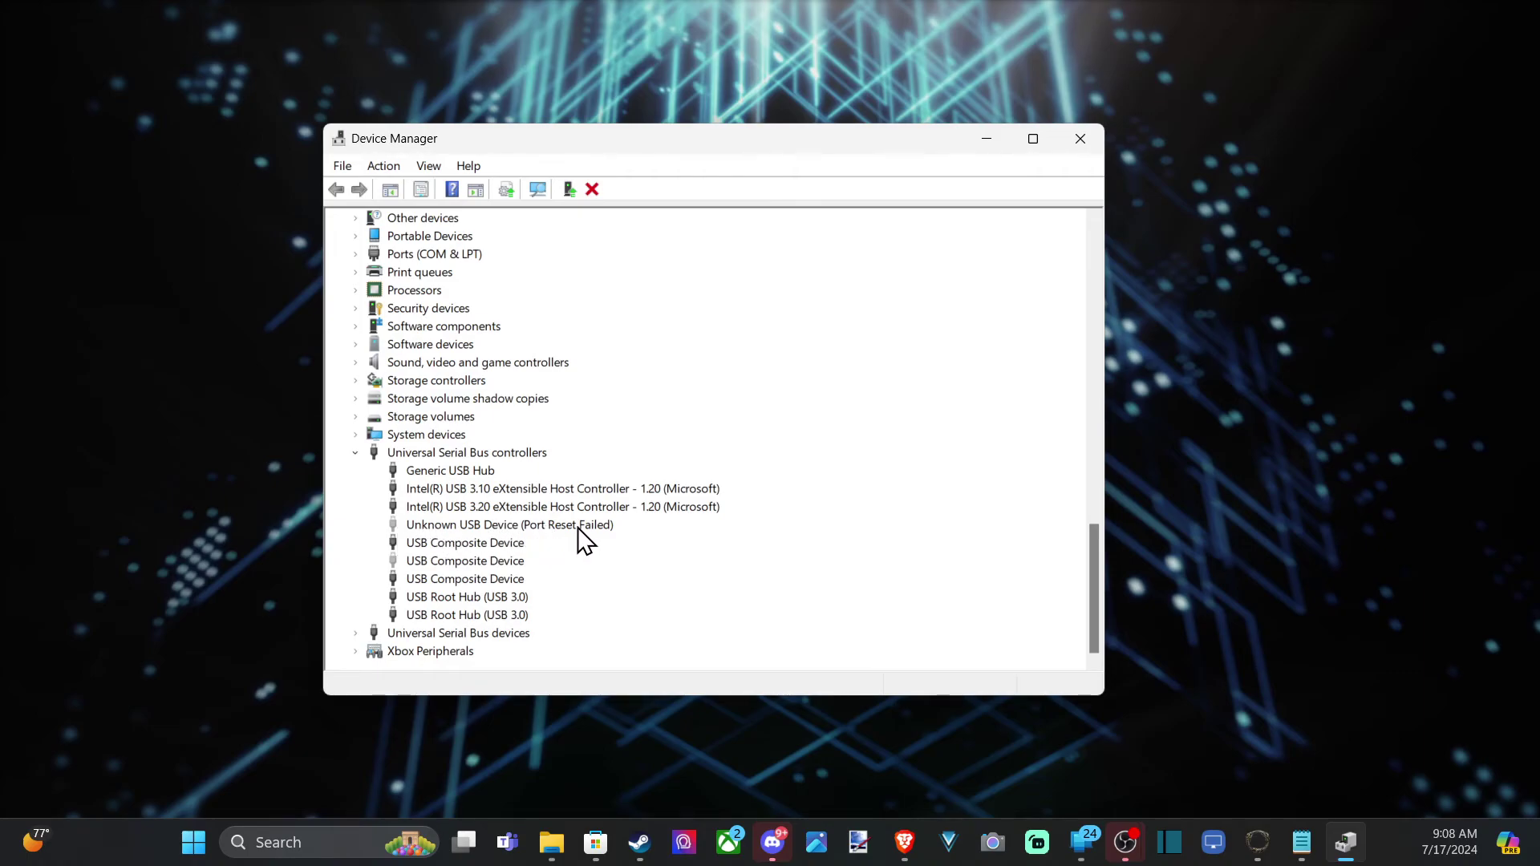
left_click(357, 634)
scroll(537, 552, "down", 1)
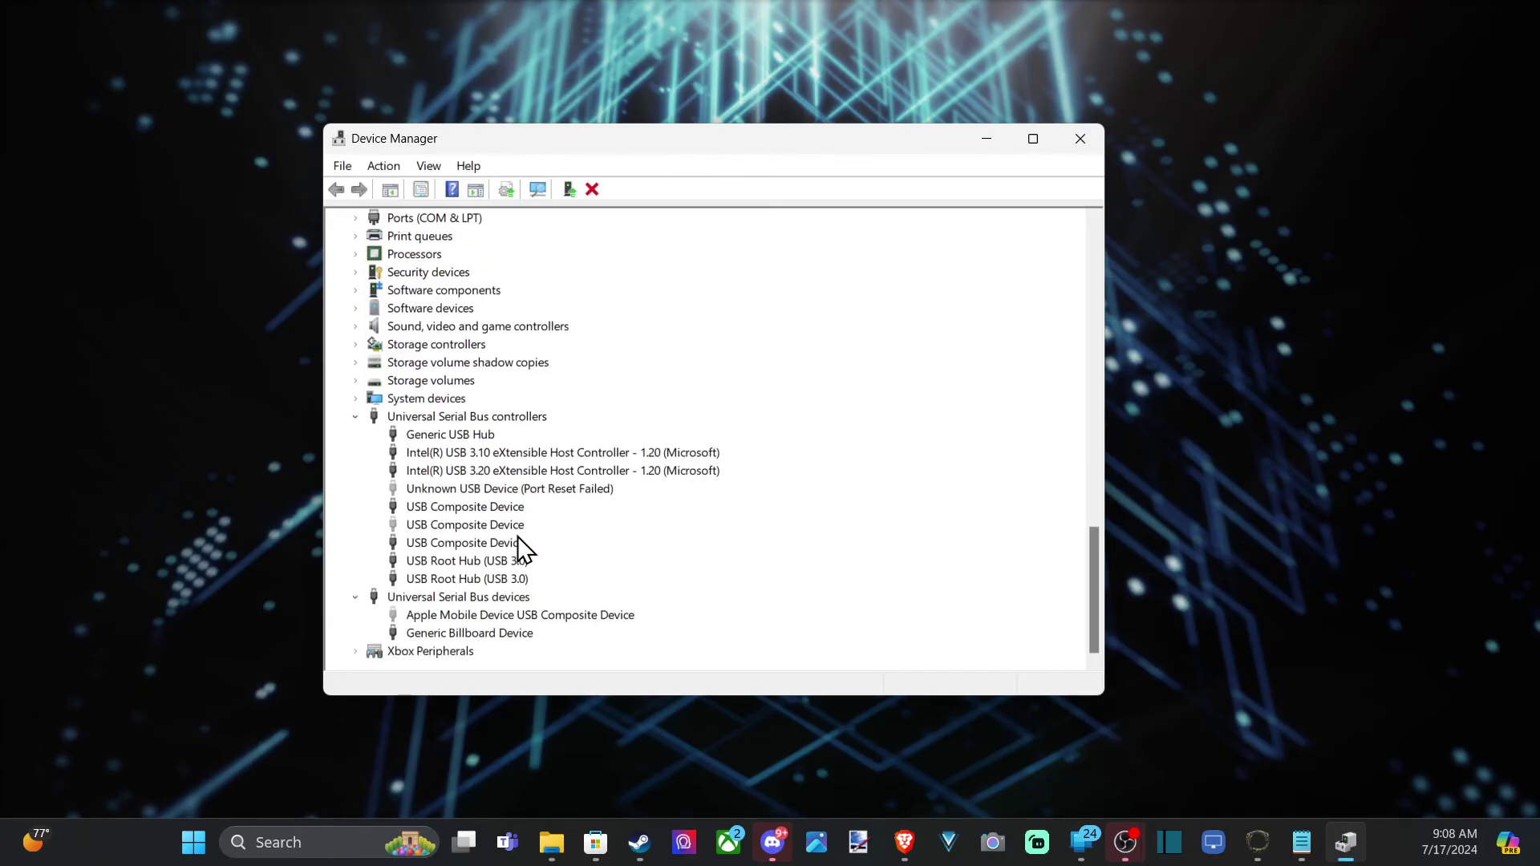
left_click(583, 494)
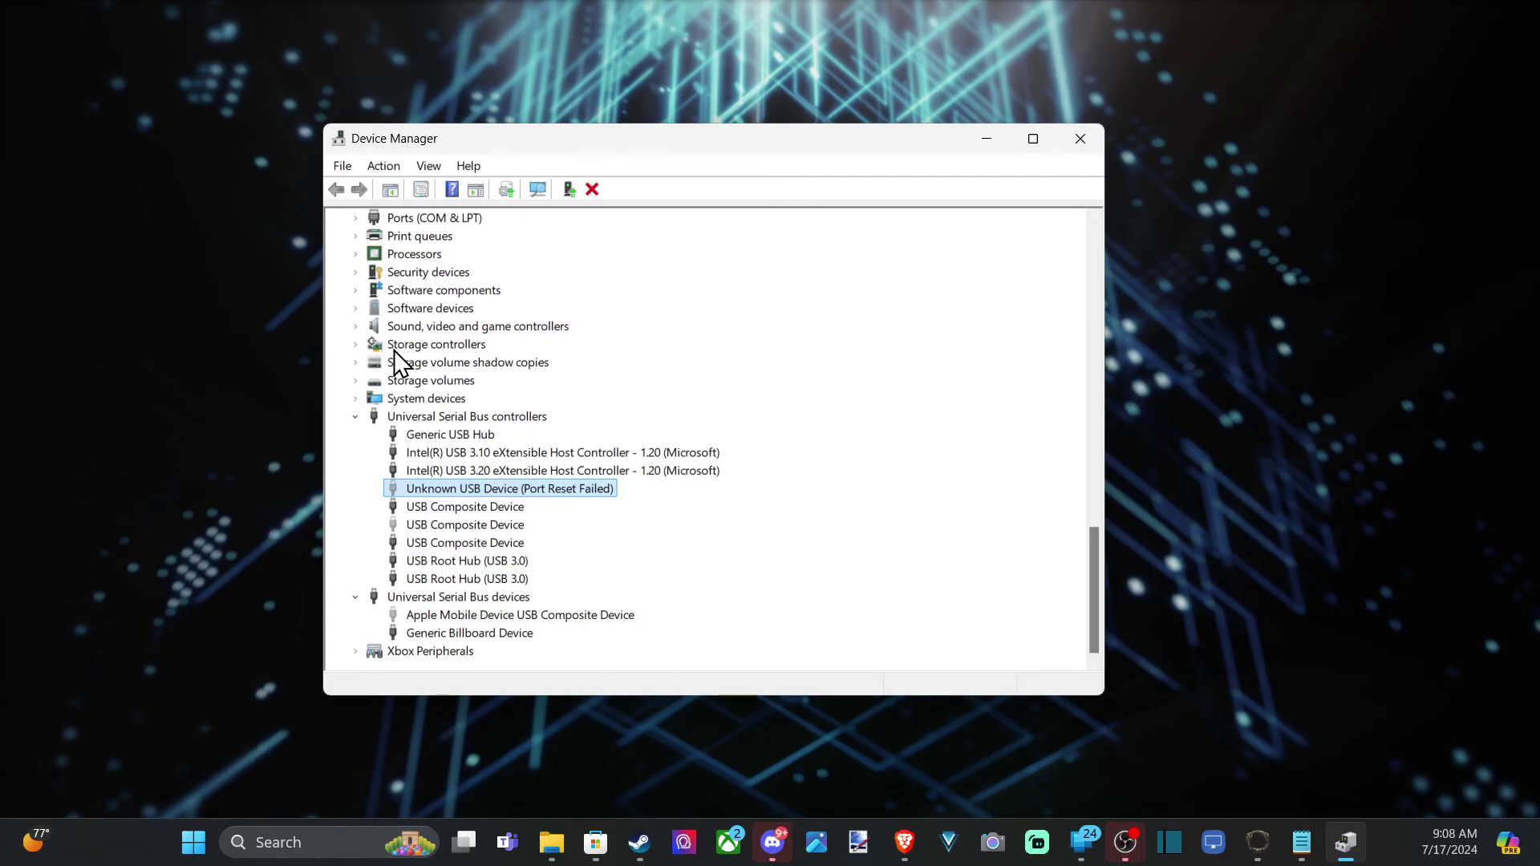
scroll(394, 350, "up", 1)
scroll(409, 386, "up", 1)
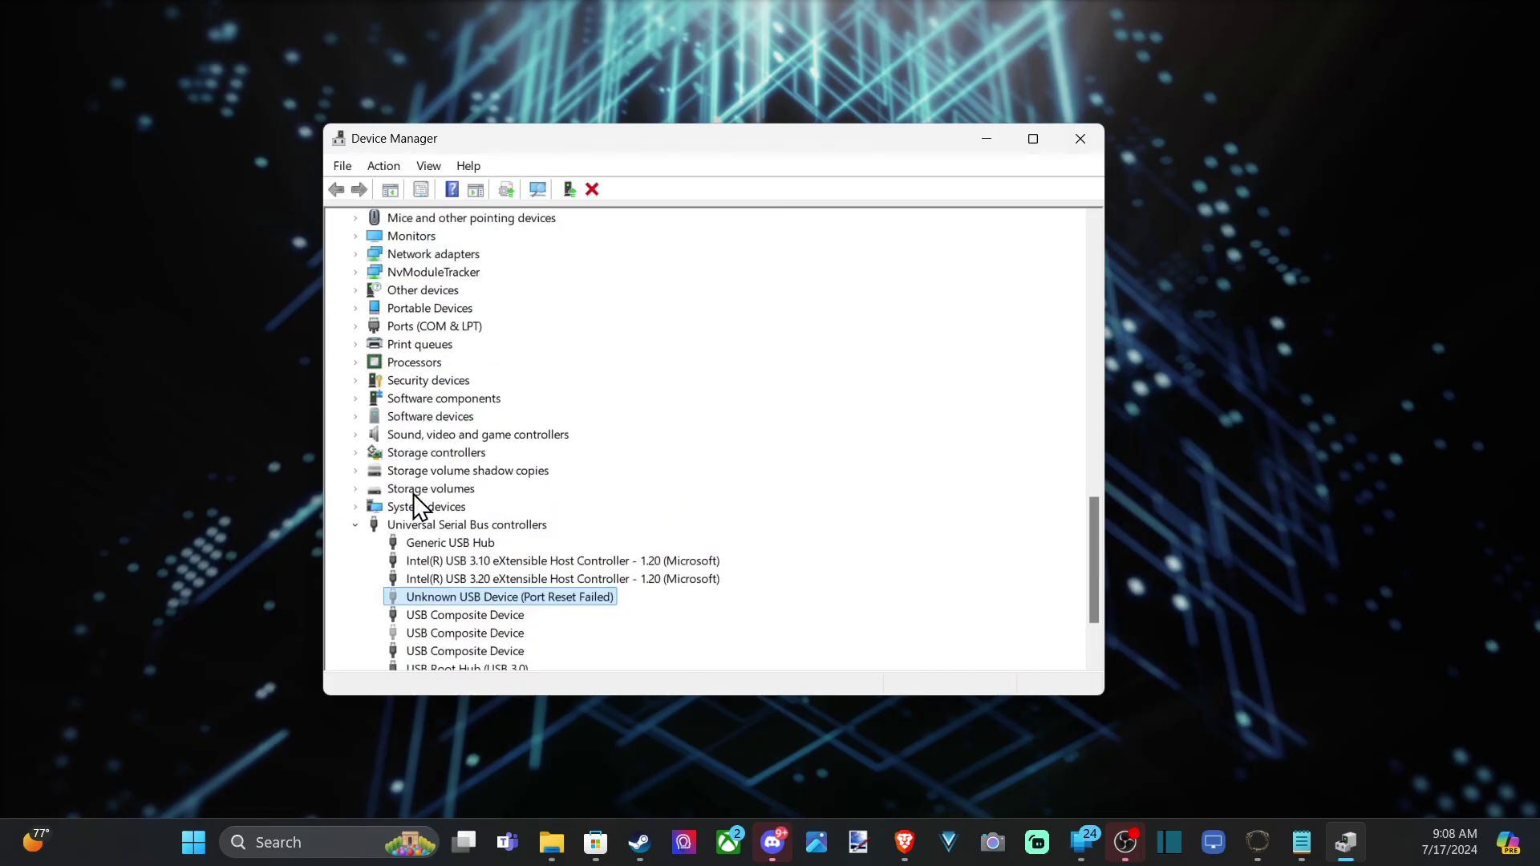
scroll(426, 487, "up", 2)
scroll(411, 487, "up", 1)
scroll(410, 487, "up", 2)
scroll(410, 481, "up", 2)
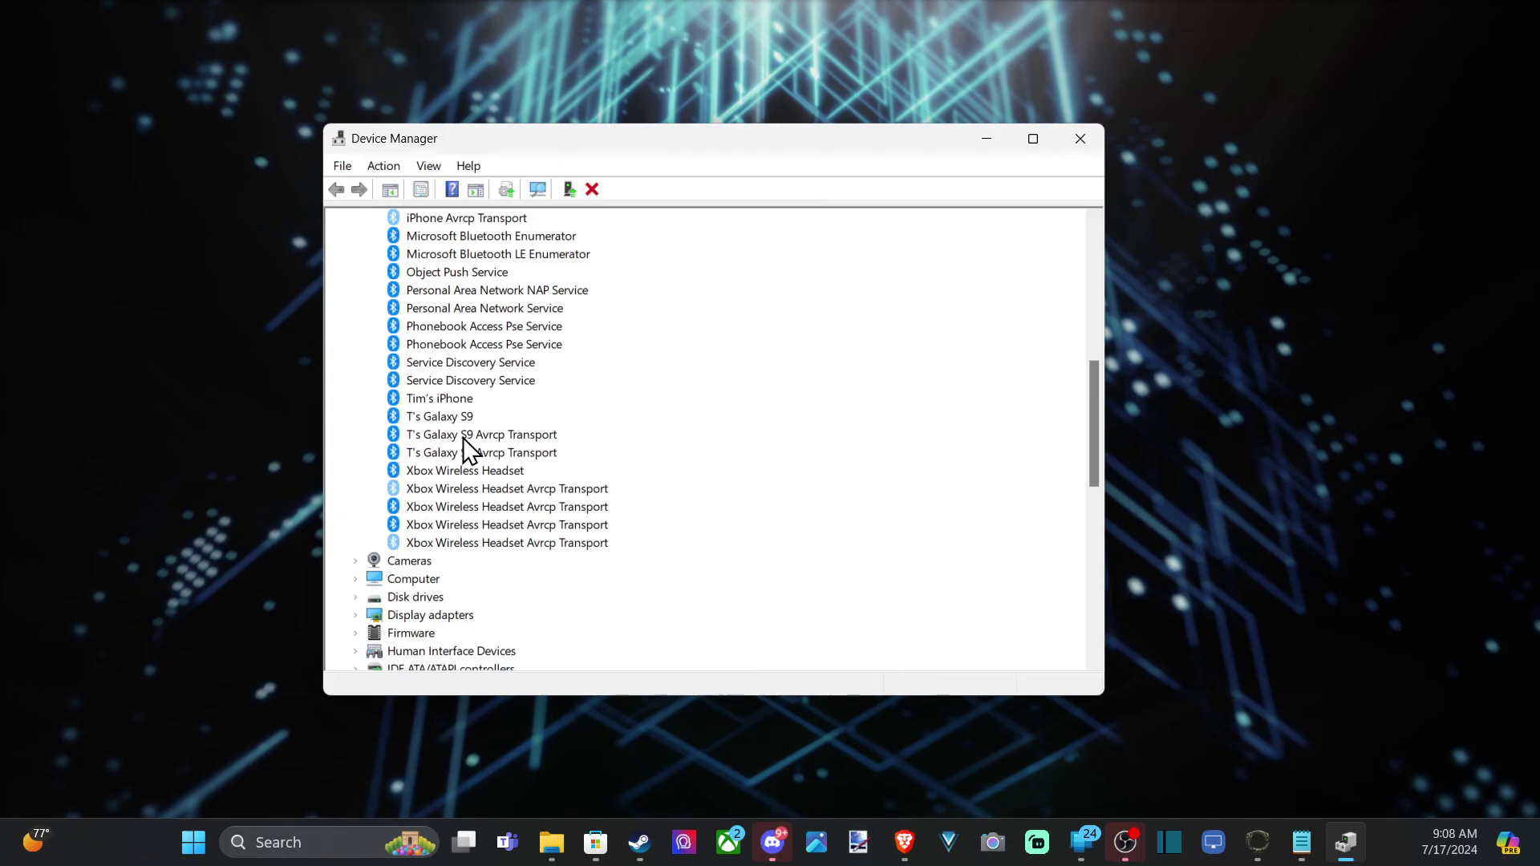